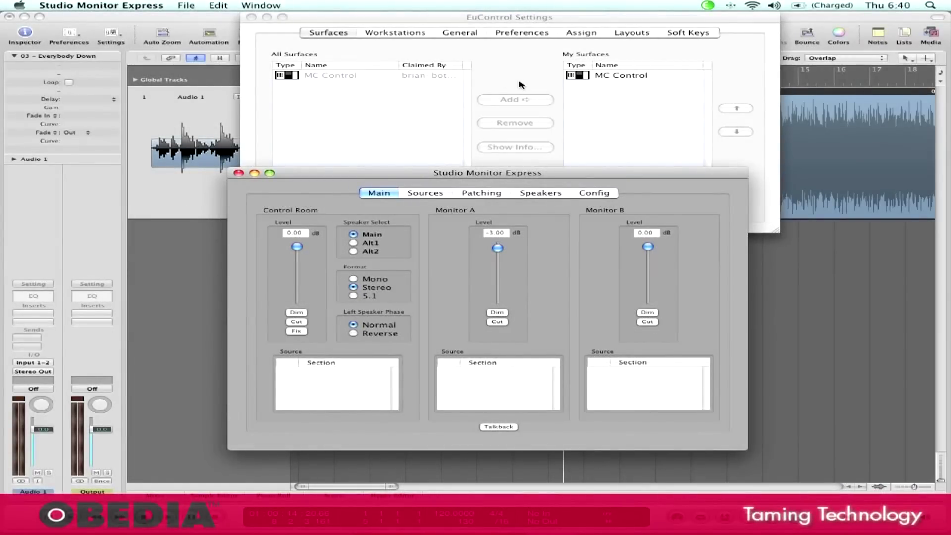
{"action": "left_click_drag", "start_coordinate": [529, 173], "coordinate": [516, 161]}
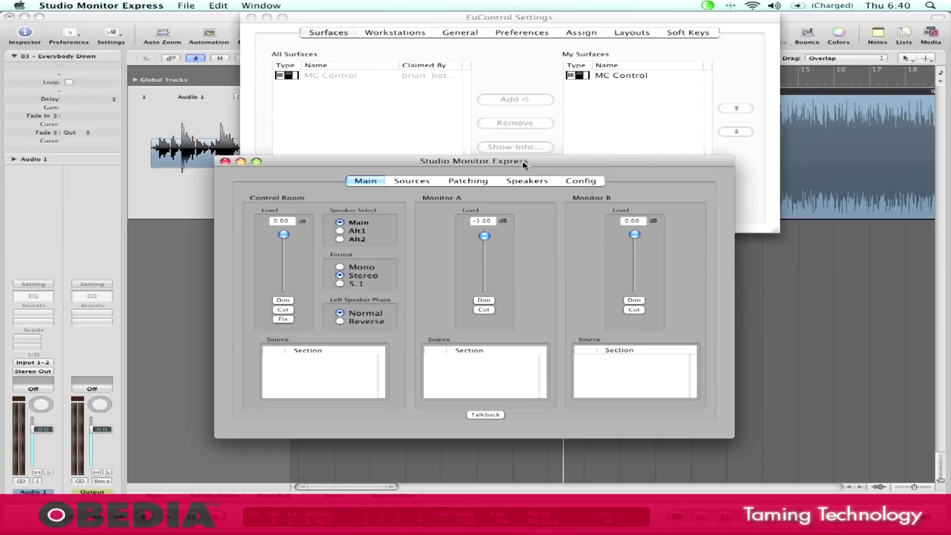
{"action": "mouse_move", "coordinate": [524, 165]}
{"action": "left_mouse_down"}
{"action": "mouse_move", "coordinate": [520, 185]}
{"action": "mouse_move", "coordinate": [522, 162]}
{"action": "left_mouse_up"}
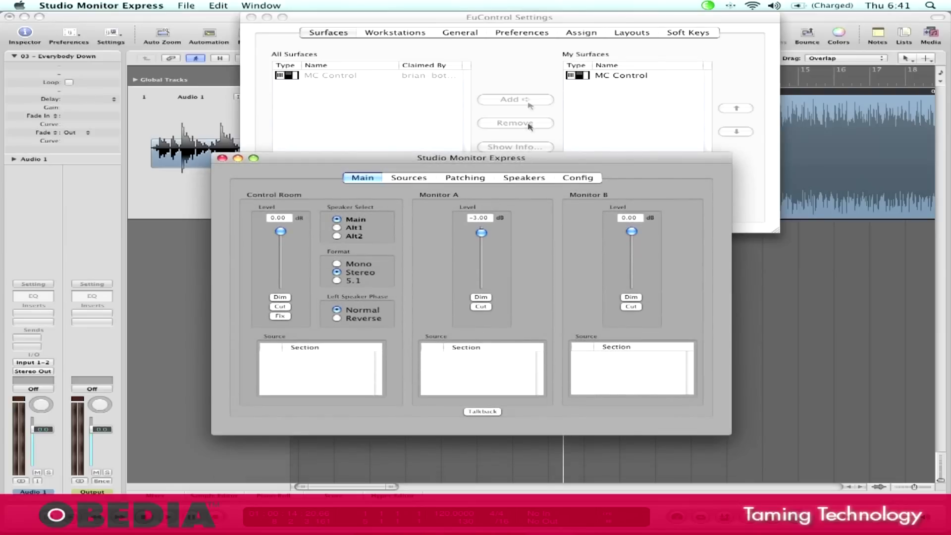
{"action": "left_click", "coordinate": [529, 68]}
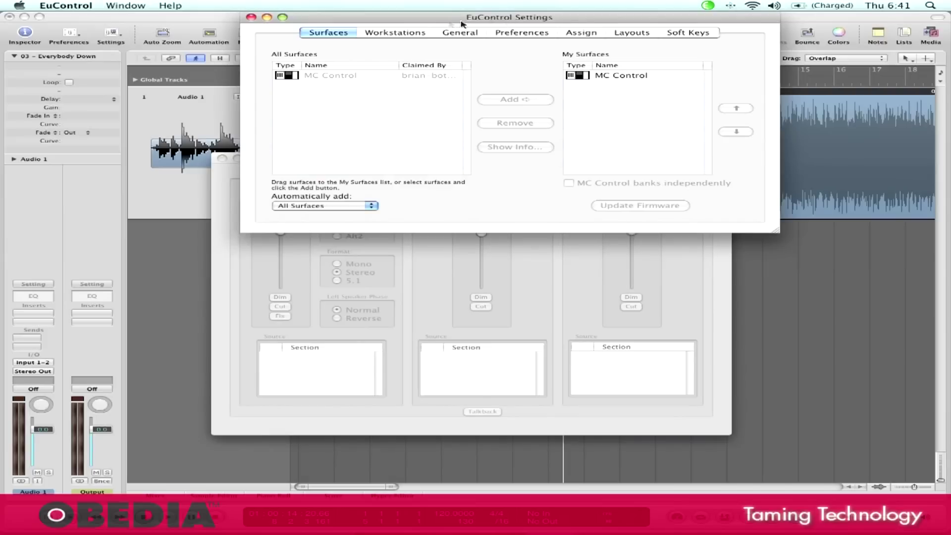
{"action": "left_click_drag", "start_coordinate": [445, 22], "coordinate": [440, 22]}
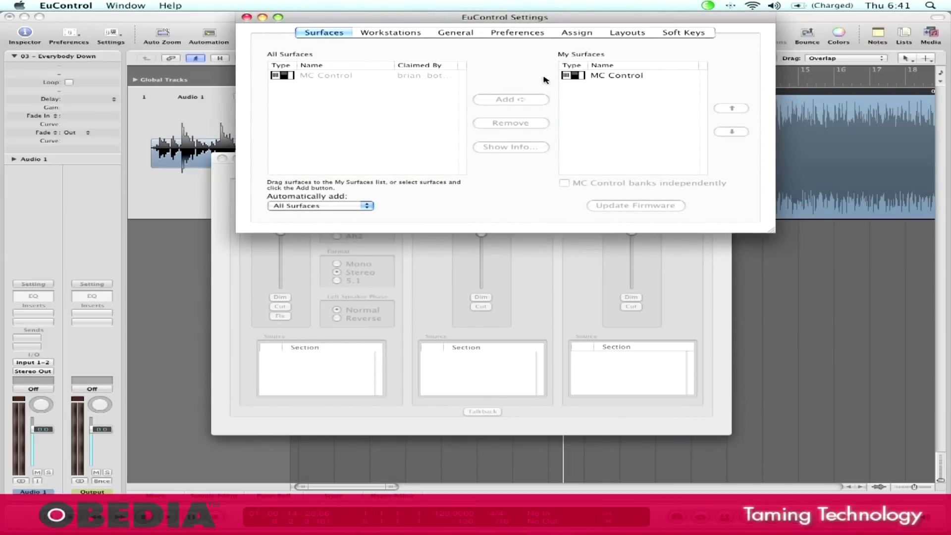
{"action": "left_click", "coordinate": [536, 273]}
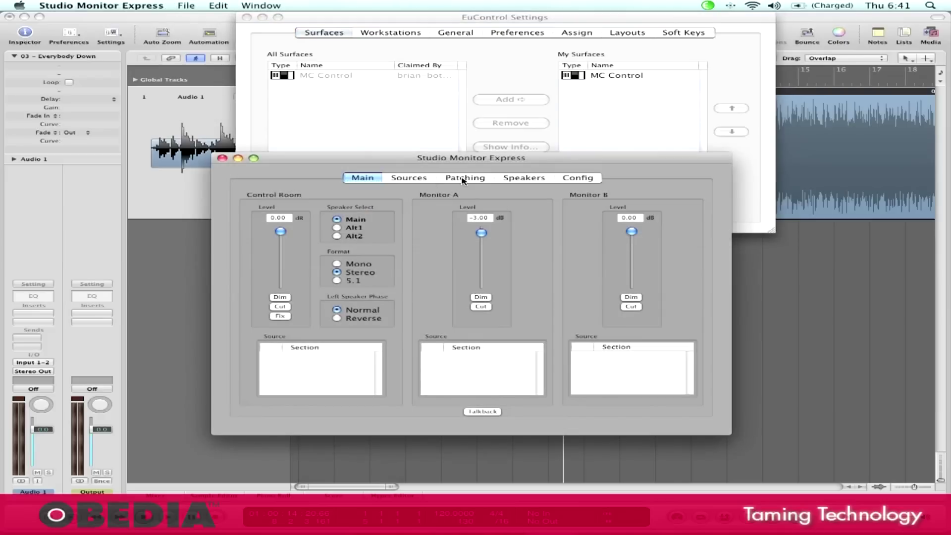
Step: Create a stereo source section named Logic in Studio Monitor Express, starting at channel 1
{"action": "left_click", "coordinate": [419, 182]}
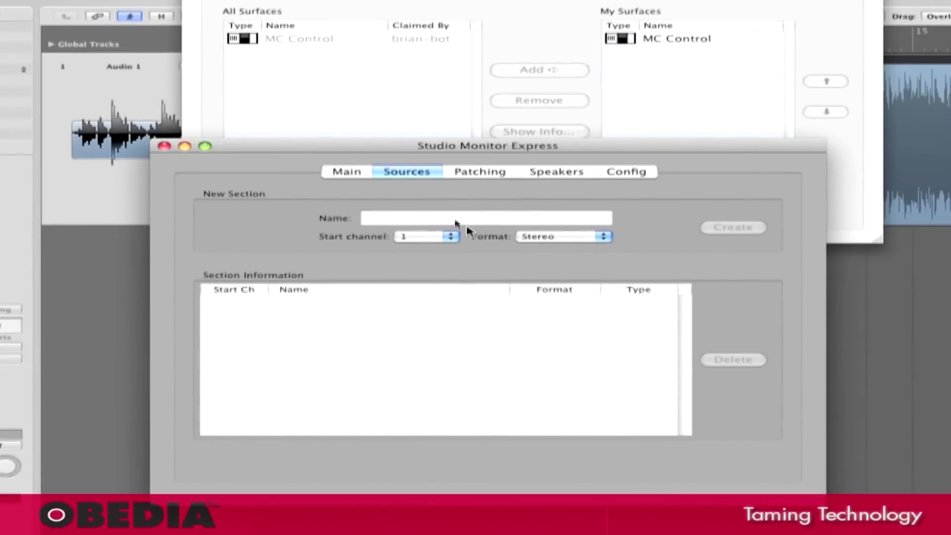
{"action": "left_click", "coordinate": [467, 219]}
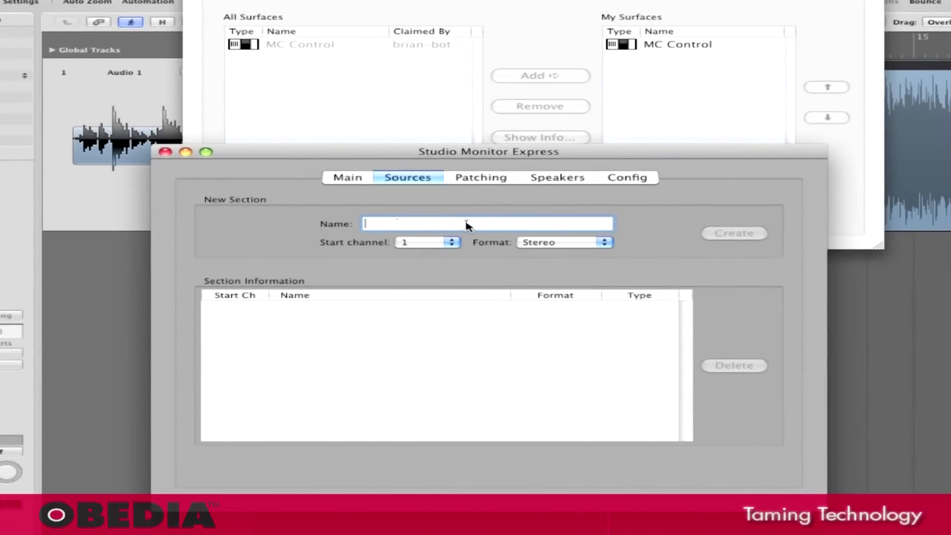
{"action": "type", "text": "Logic"}
{"action": "left_click", "coordinate": [542, 242]}
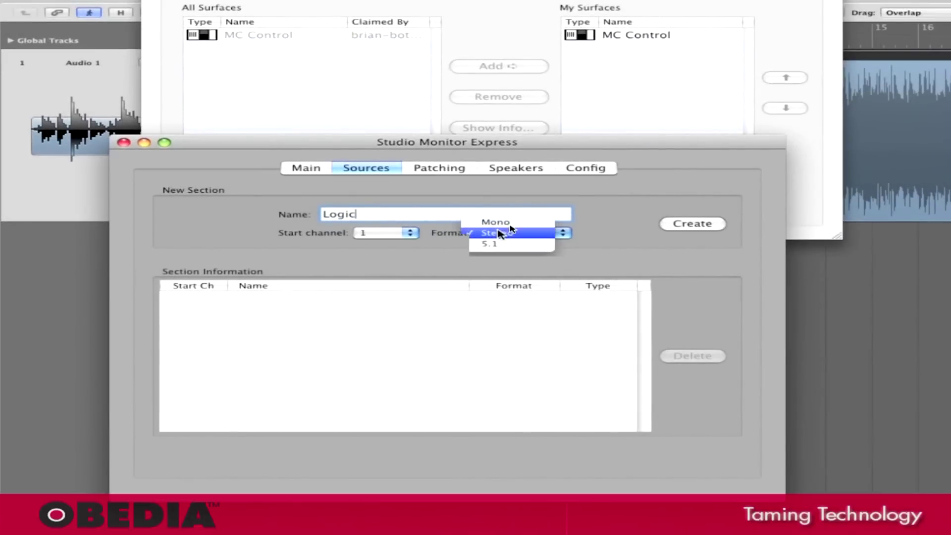
{"action": "left_click", "coordinate": [501, 233]}
{"action": "left_click", "coordinate": [713, 225]}
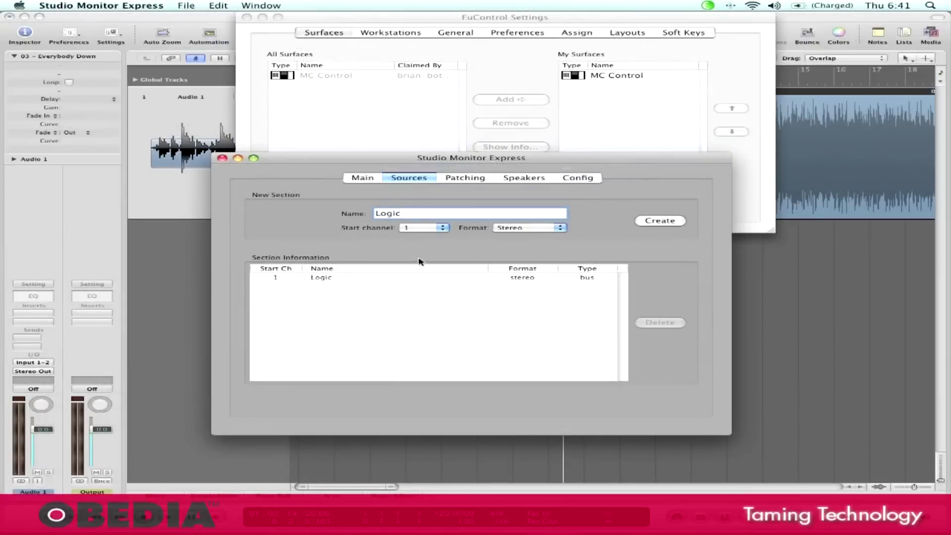
Step: Patch the Main Left output to Out 1: Built-in Output and Main Right to Out 2: Built-in Output
{"action": "left_click", "coordinate": [462, 181]}
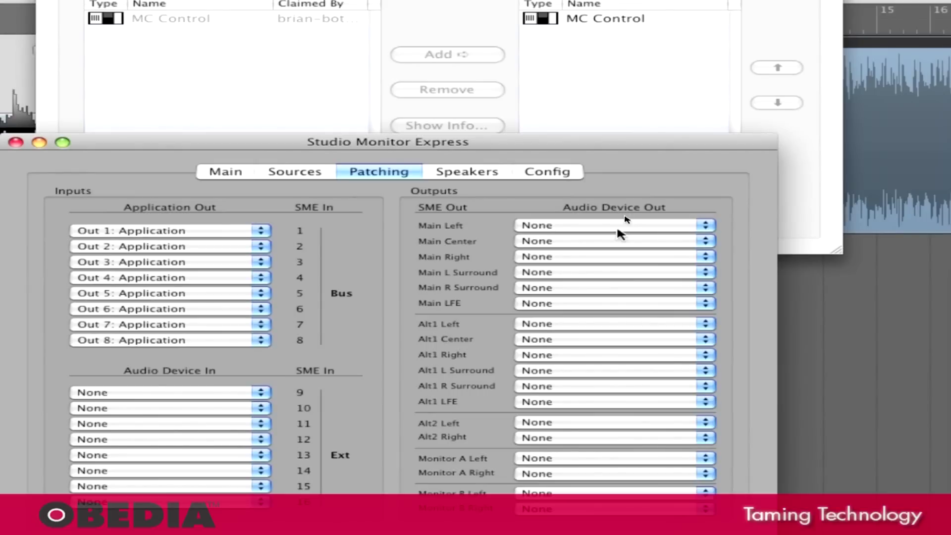
{"action": "left_click", "coordinate": [621, 225]}
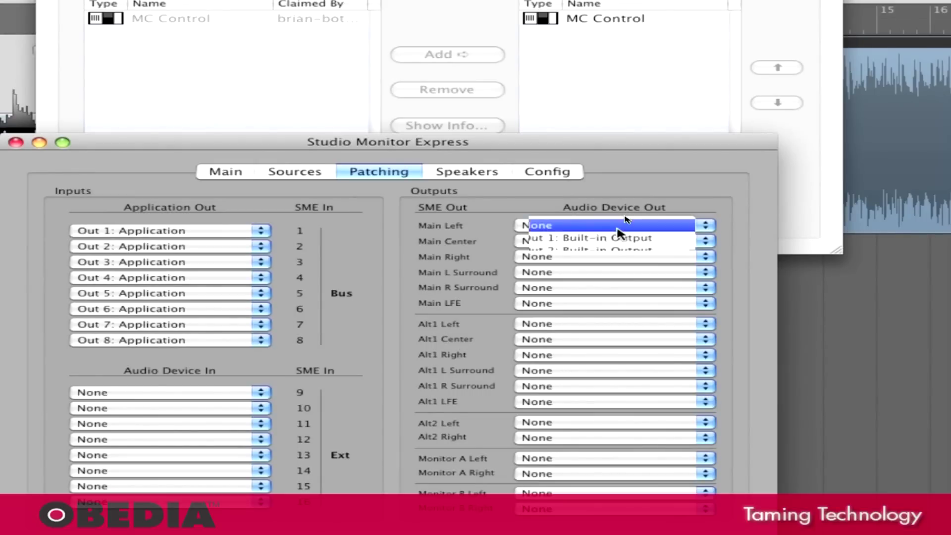
{"action": "left_click", "coordinate": [615, 240]}
{"action": "left_click", "coordinate": [603, 241]}
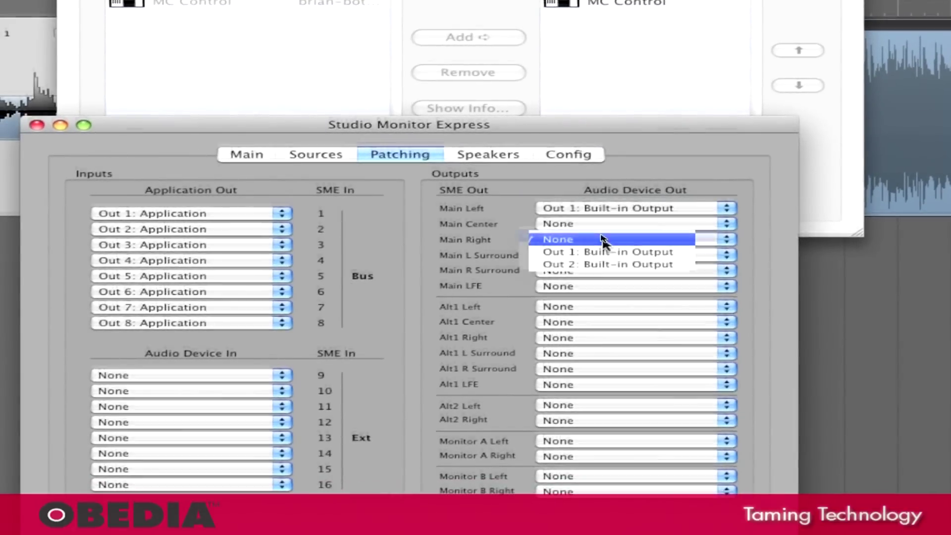
{"action": "left_click", "coordinate": [606, 266]}
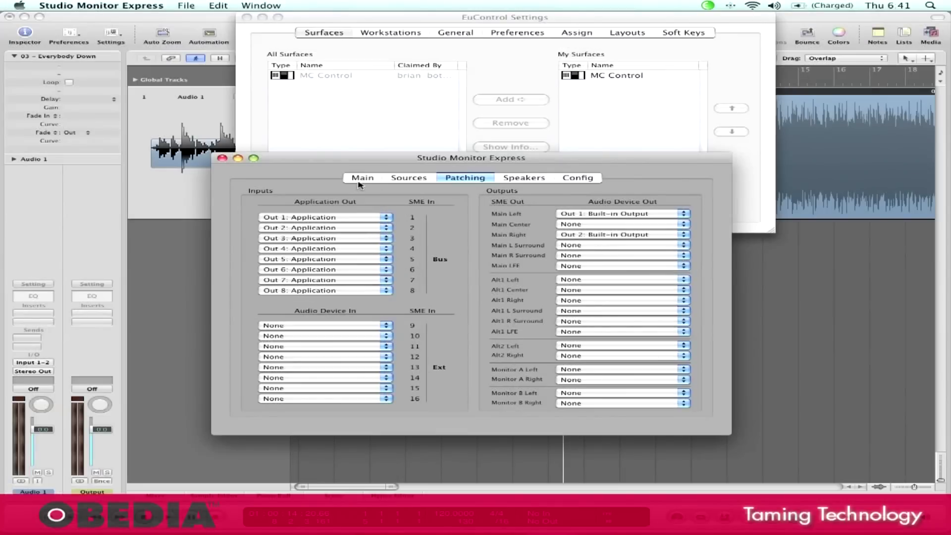
Step: Enable the Logic section as source for the Control Room, Monitor A and Monitor B
{"action": "left_click", "coordinate": [363, 180]}
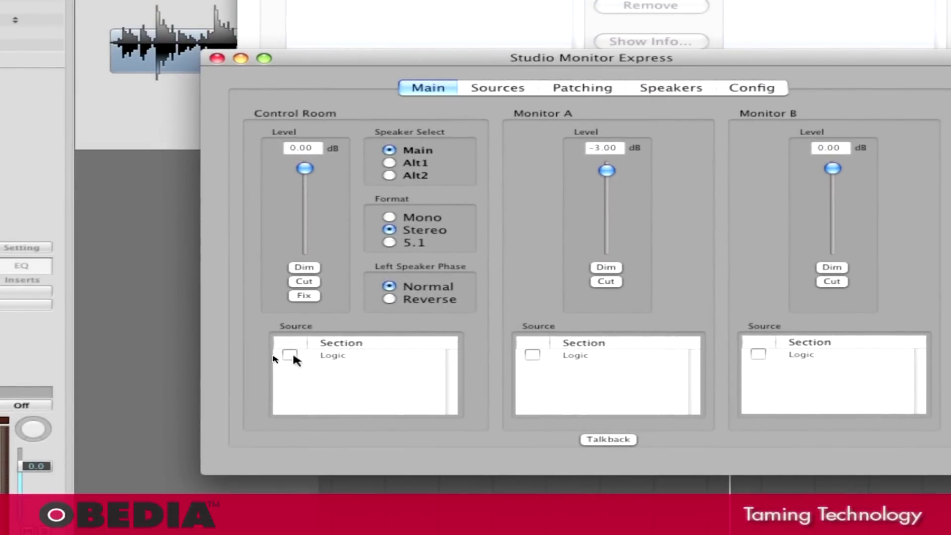
{"action": "left_click", "coordinate": [290, 355]}
{"action": "left_click", "coordinate": [533, 355]}
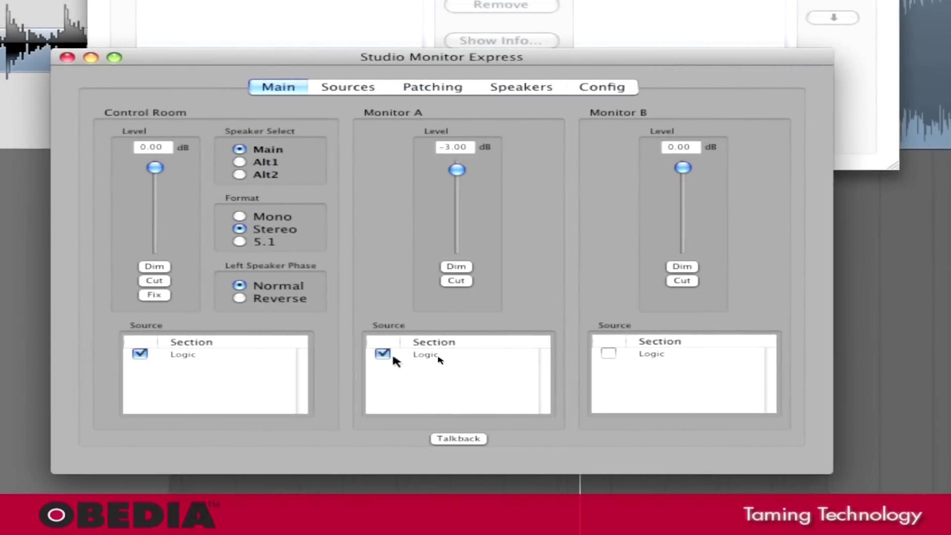
{"action": "left_click", "coordinate": [608, 354]}
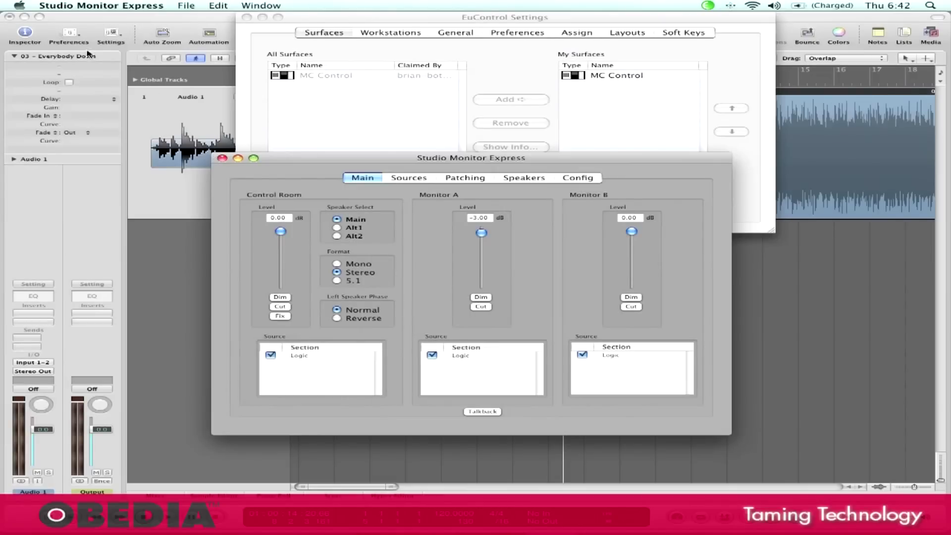
Step: Turn Studio Monitor Express off and back on in the Euphonix pane of System Preferences
{"action": "left_click", "coordinate": [20, 5]}
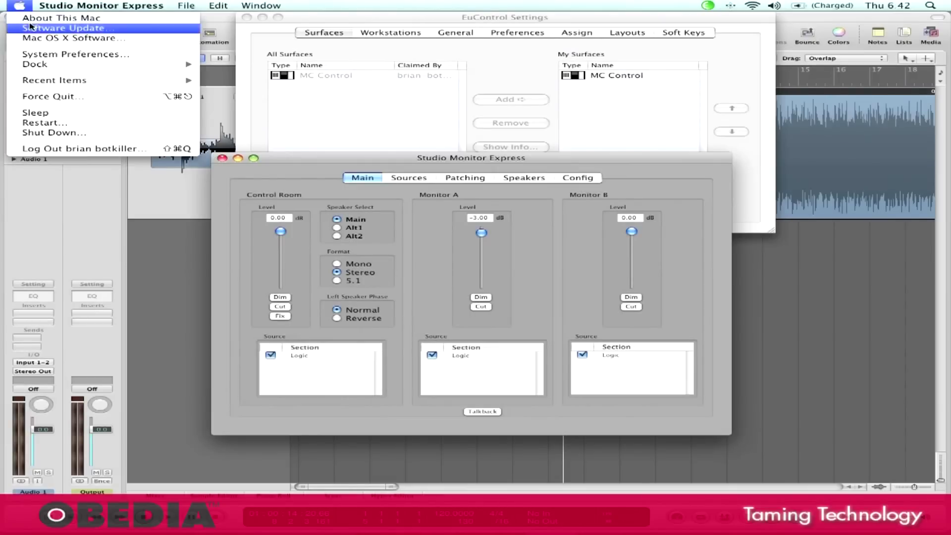
{"action": "left_click", "coordinate": [59, 55]}
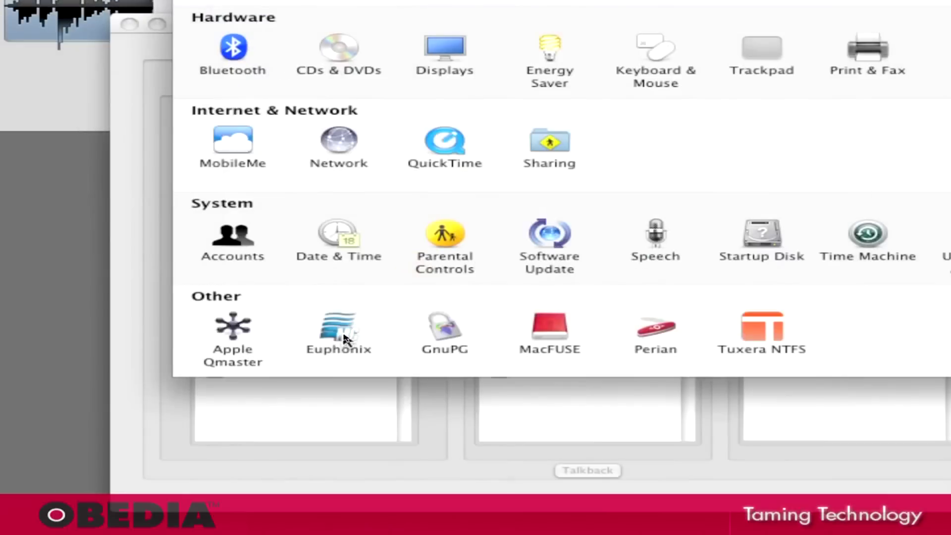
{"action": "left_click", "coordinate": [342, 331]}
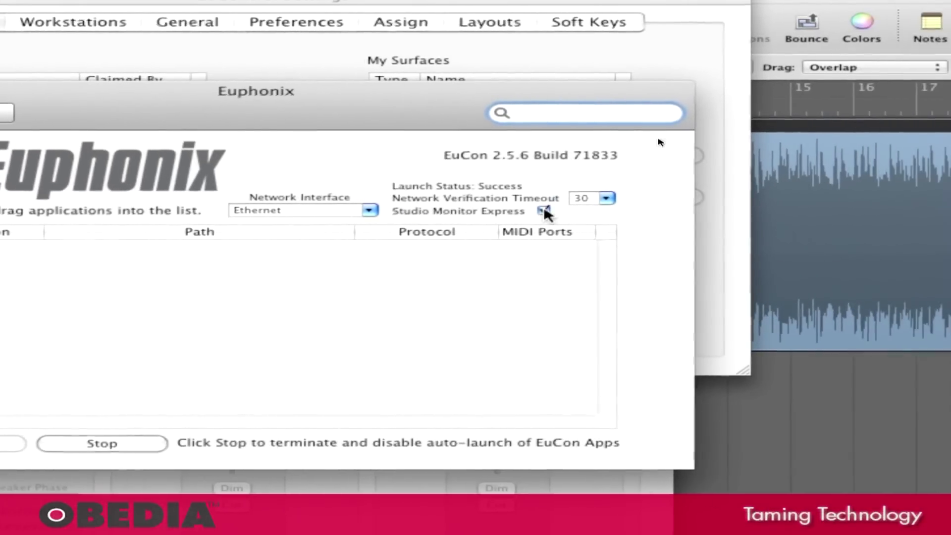
{"action": "left_click", "coordinate": [543, 210]}
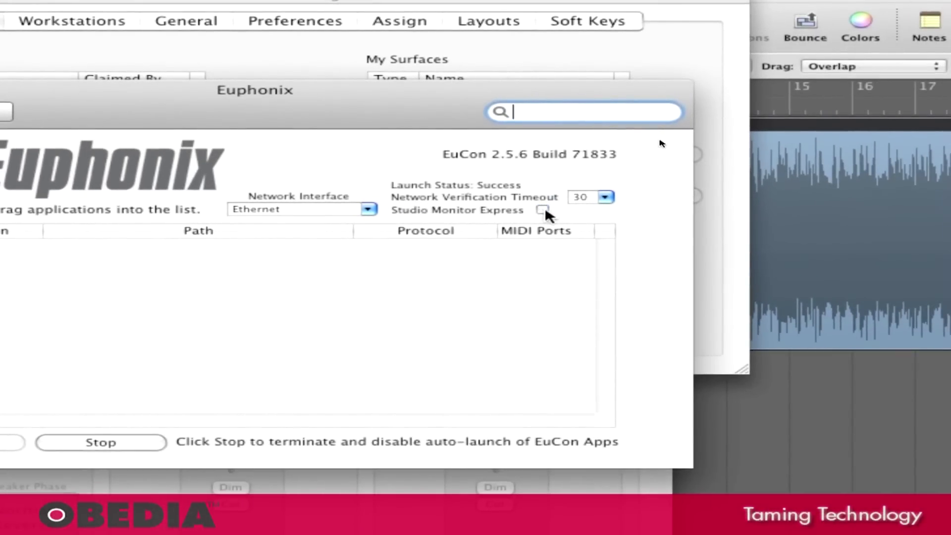
{"action": "left_click", "coordinate": [544, 210]}
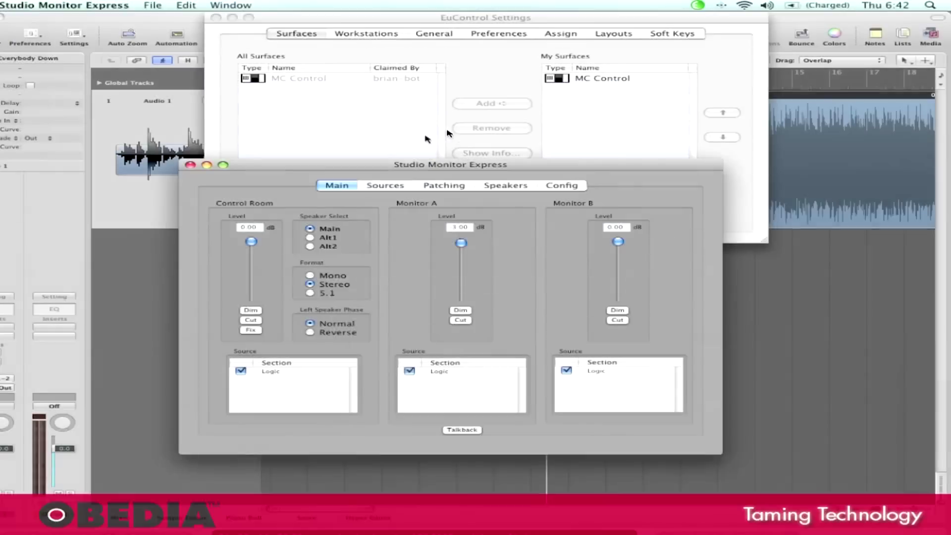
Step: Switch to Logic Pro and set the Core Audio output device to Euphonix Monitor in its audio preferences
{"action": "left_click", "coordinate": [140, 269]}
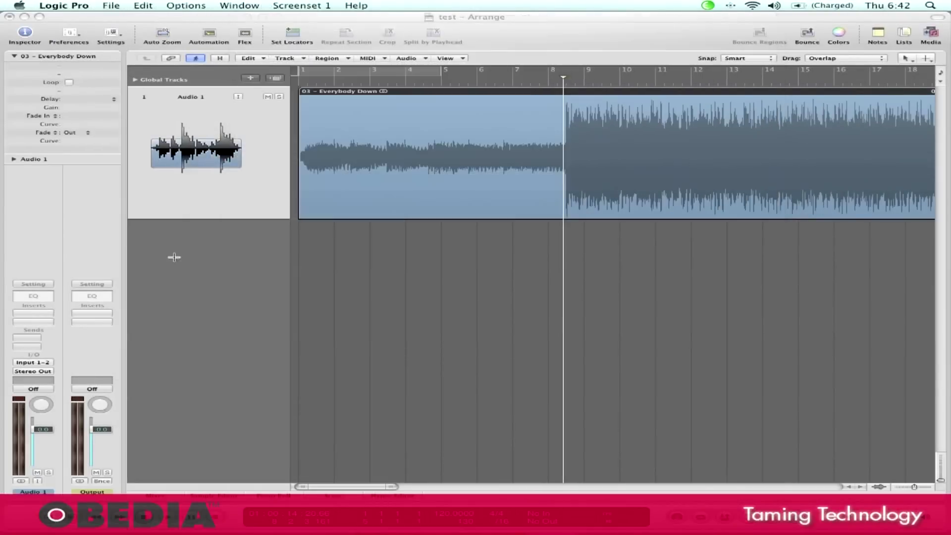
{"action": "left_click", "coordinate": [53, 5]}
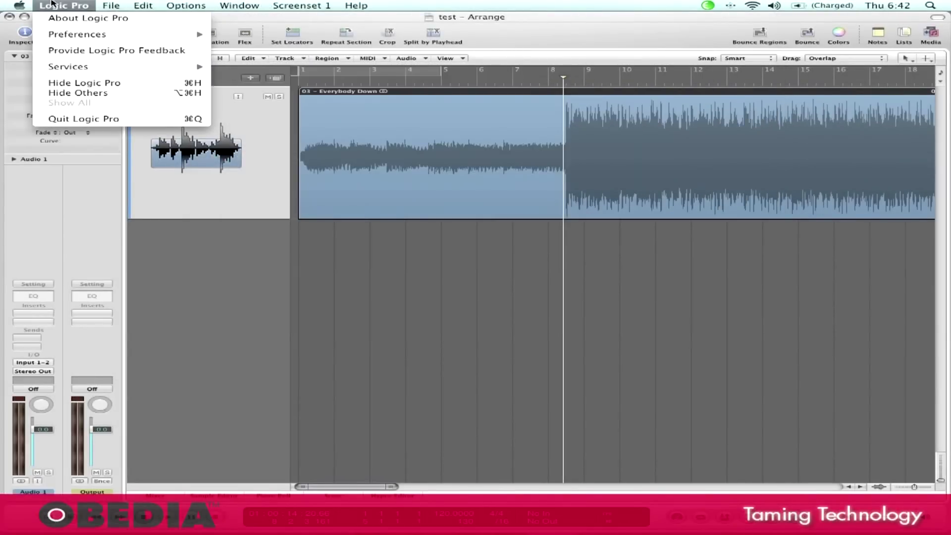
{"action": "mouse_move", "coordinate": [74, 34]}
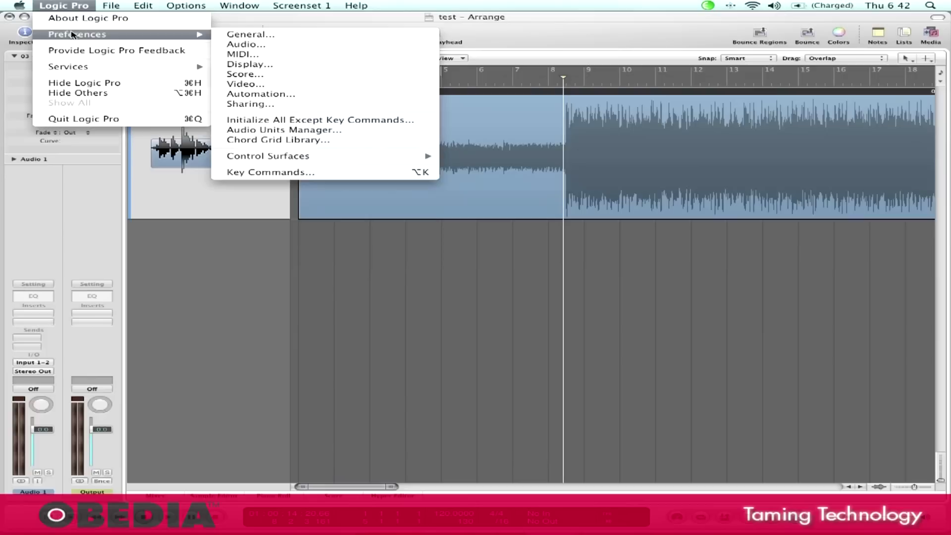
{"action": "left_click", "coordinate": [254, 46]}
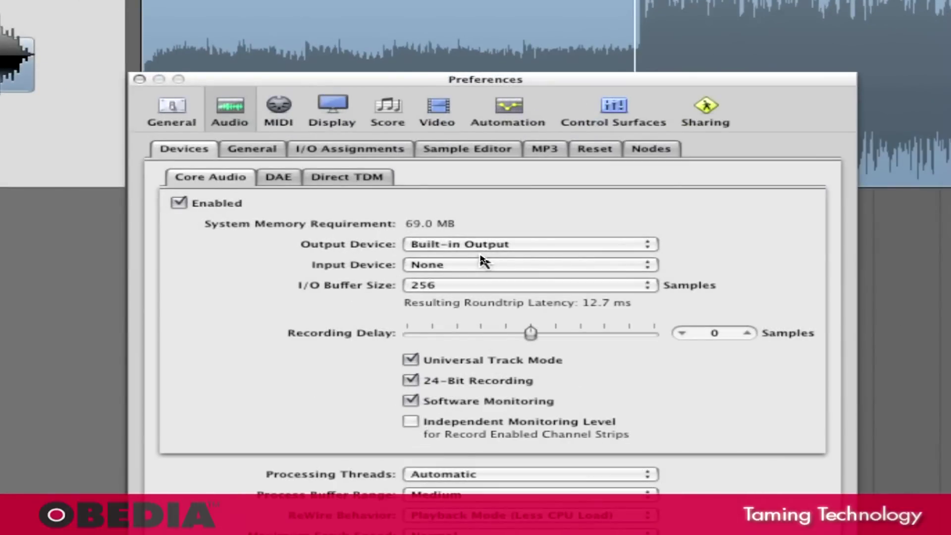
{"action": "left_click", "coordinate": [480, 247]}
{"action": "left_click", "coordinate": [483, 259]}
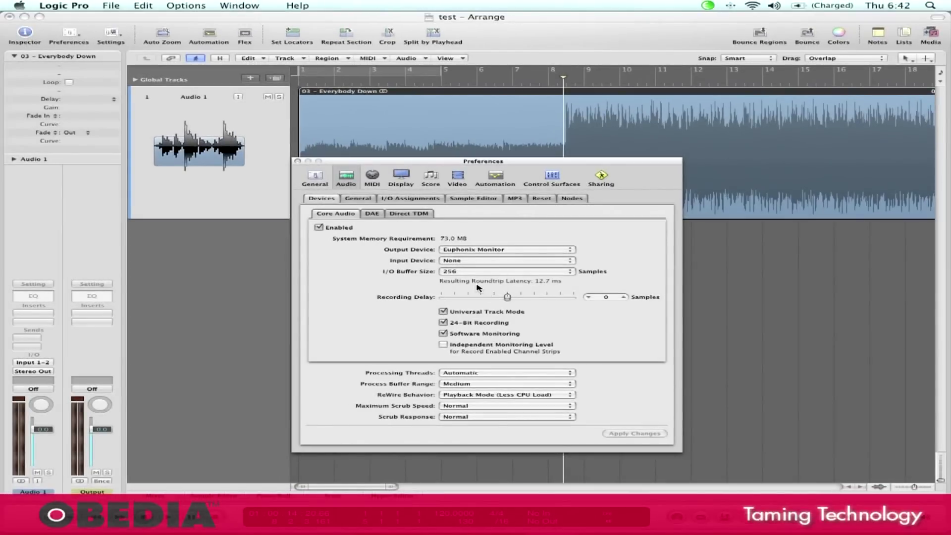
{"action": "left_click", "coordinate": [298, 162]}
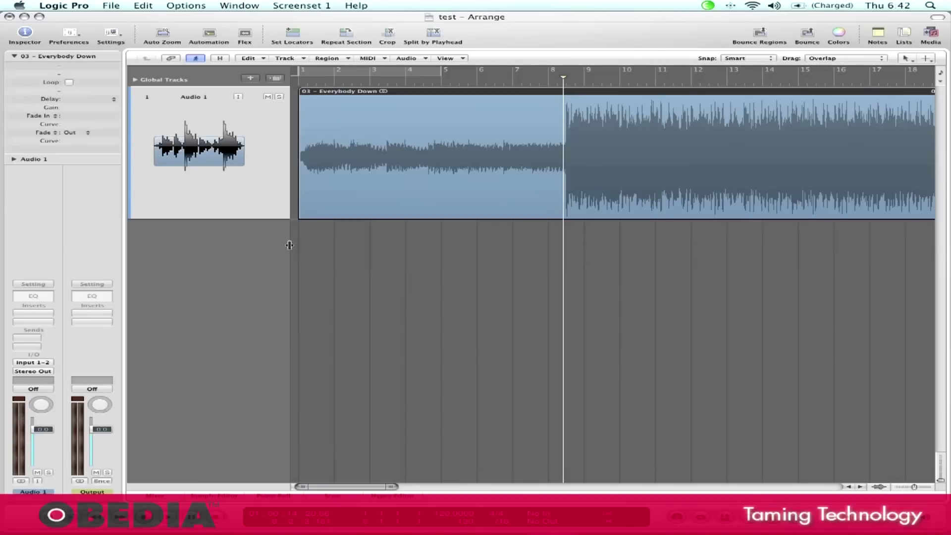
Step: Switch to EuControl Settings and lock Monitor and Control Room to the Studio Monitor Express application
{"action": "key", "text": "super+Tab"}
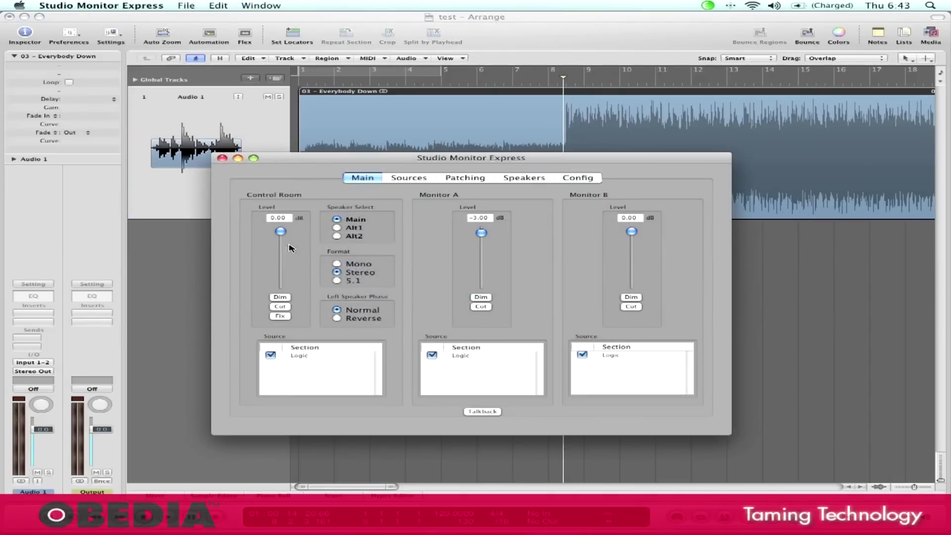
{"action": "key", "text": "super+Tab"}
{"action": "key", "text": "super+Tab"}
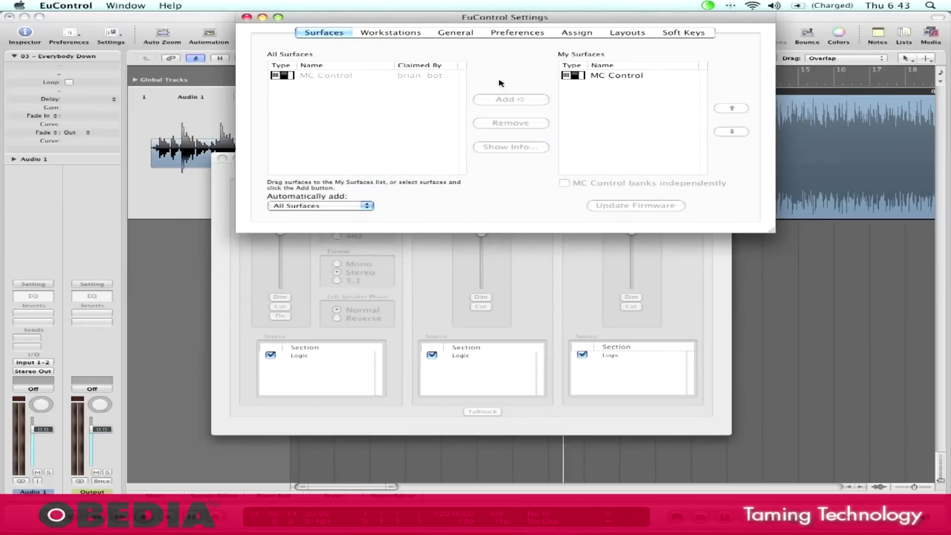
{"action": "left_click", "coordinate": [576, 33]}
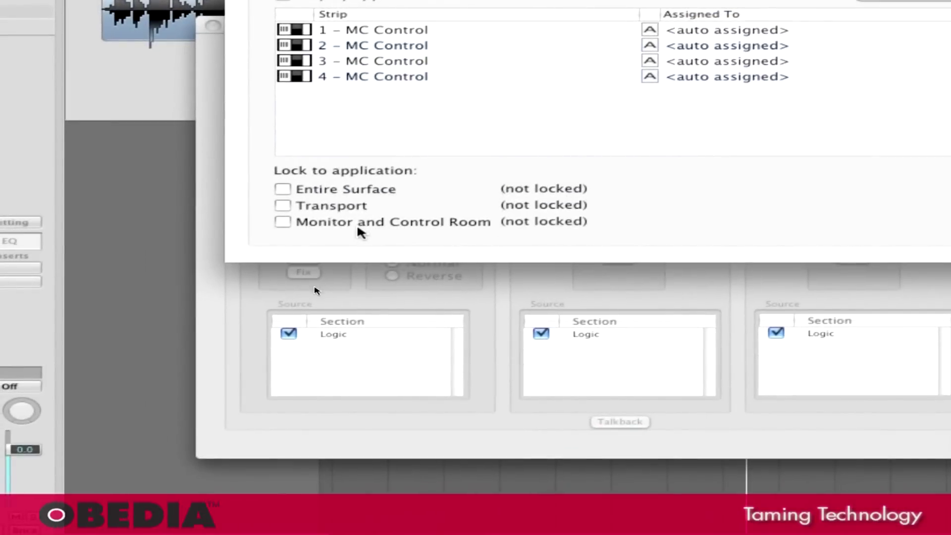
{"action": "left_click", "coordinate": [355, 229]}
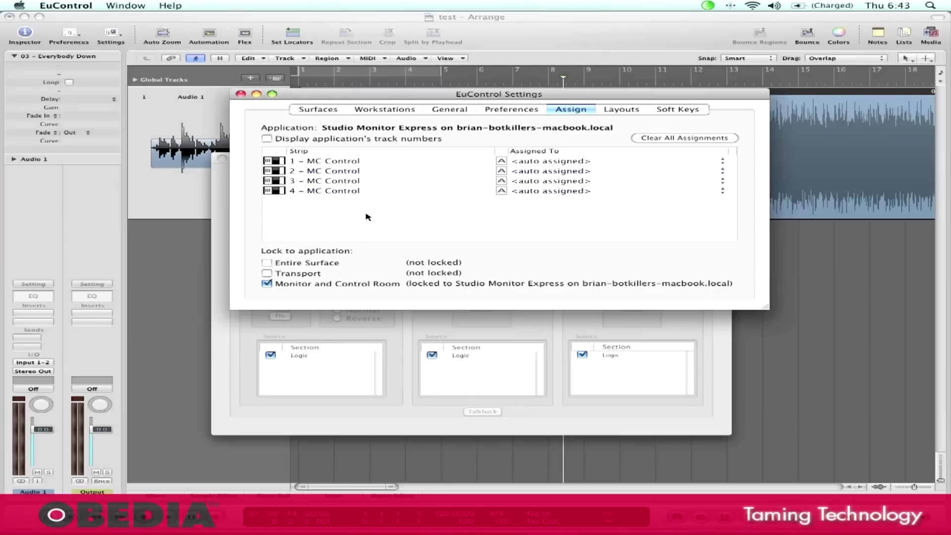
{"action": "left_click_drag", "start_coordinate": [391, 97], "coordinate": [372, 72]}
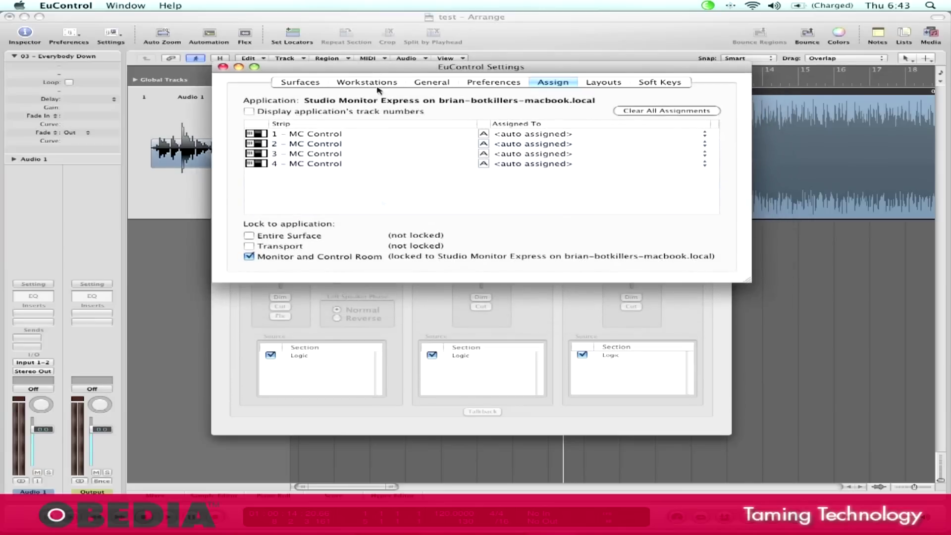
Step: Play the song in Logic Pro and check the Control Room level in Studio Monitor Express during playback
{"action": "left_click", "coordinate": [430, 314]}
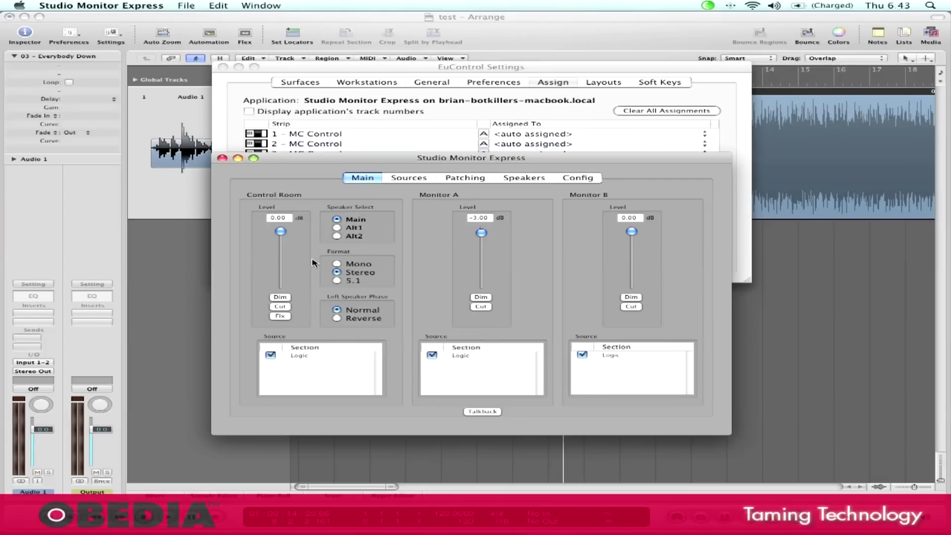
{"action": "left_click", "coordinate": [188, 263]}
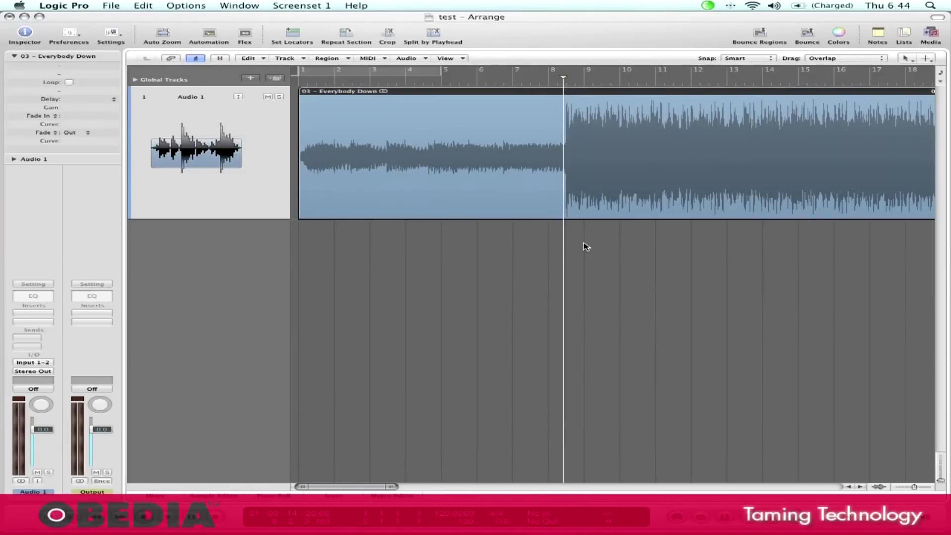
{"action": "key", "text": "space"}
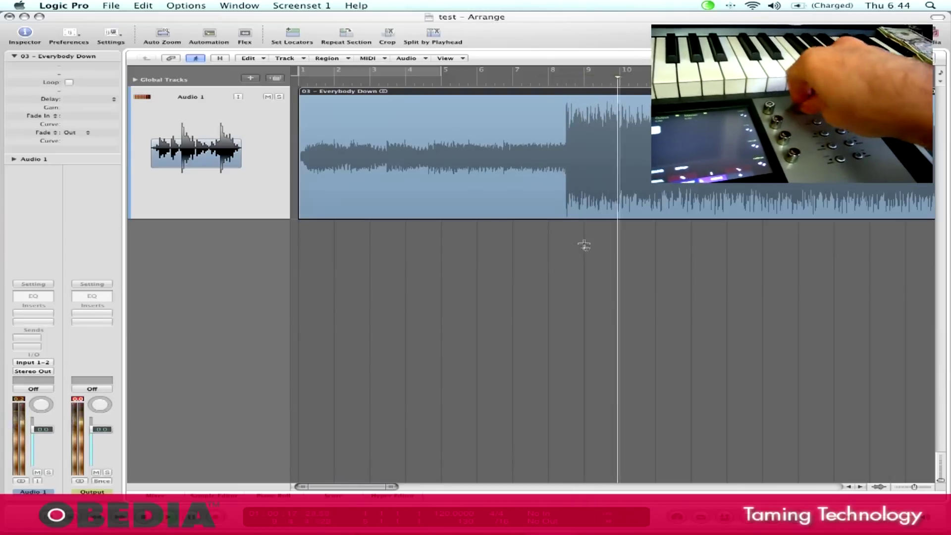
{"action": "key", "text": "super+Tab"}
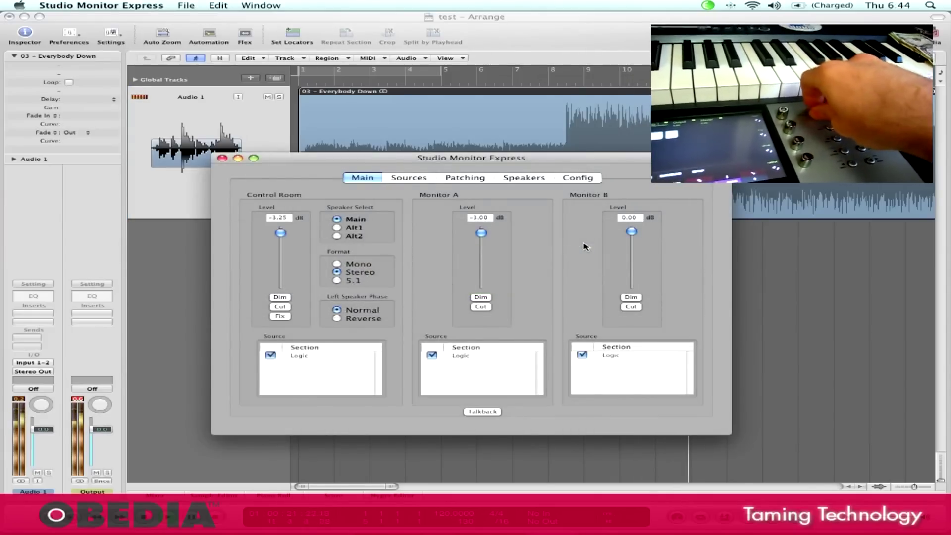
{"action": "key", "text": "space"}
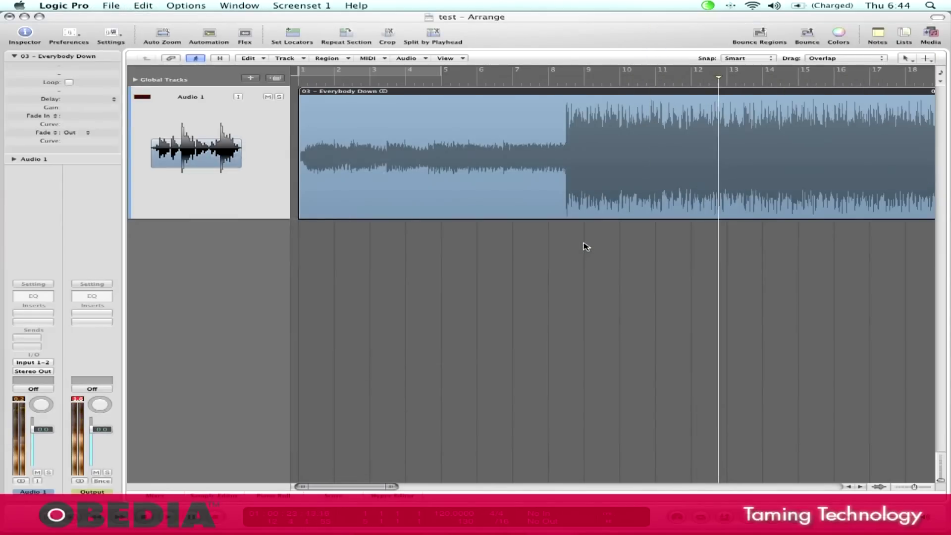